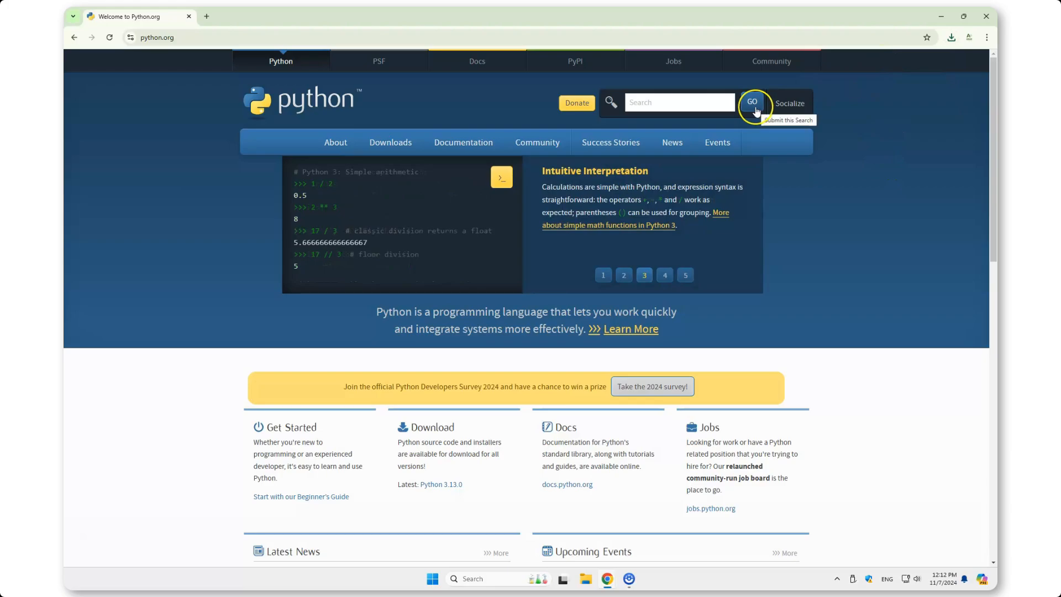
# Start a customized installation with admin privileges for py.exe and python.exe added to PATH, keeping all optional features selected
pyautogui.moveTo(738, 142)
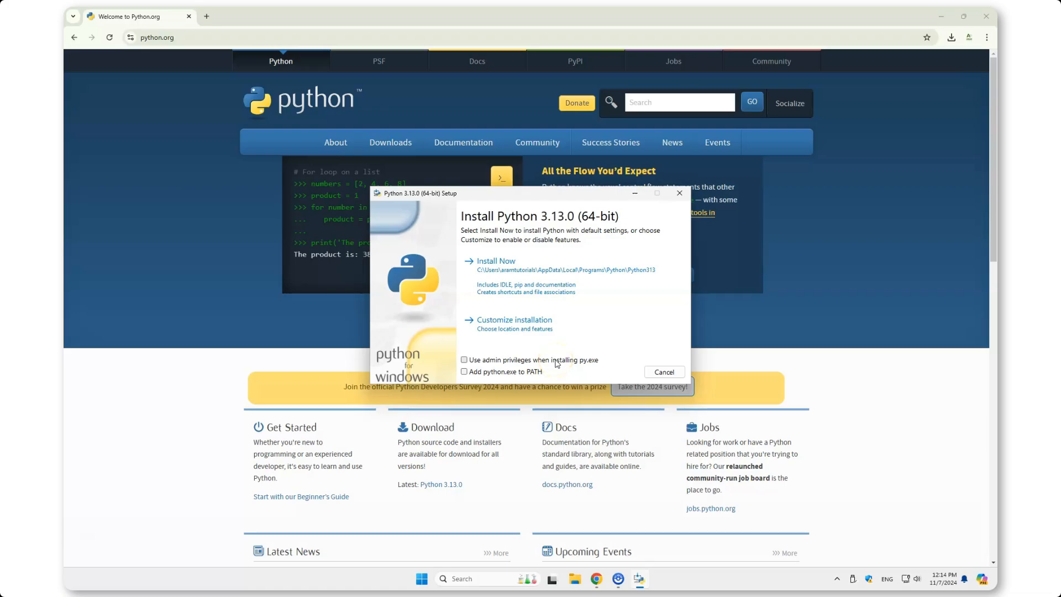
pyautogui.click(557, 364)
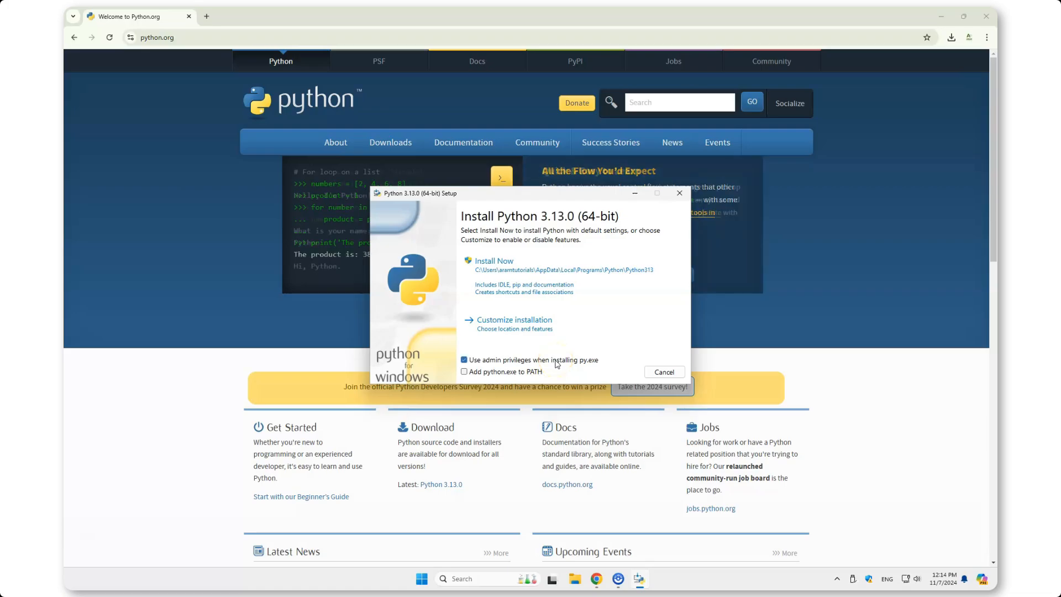
pyautogui.click(531, 377)
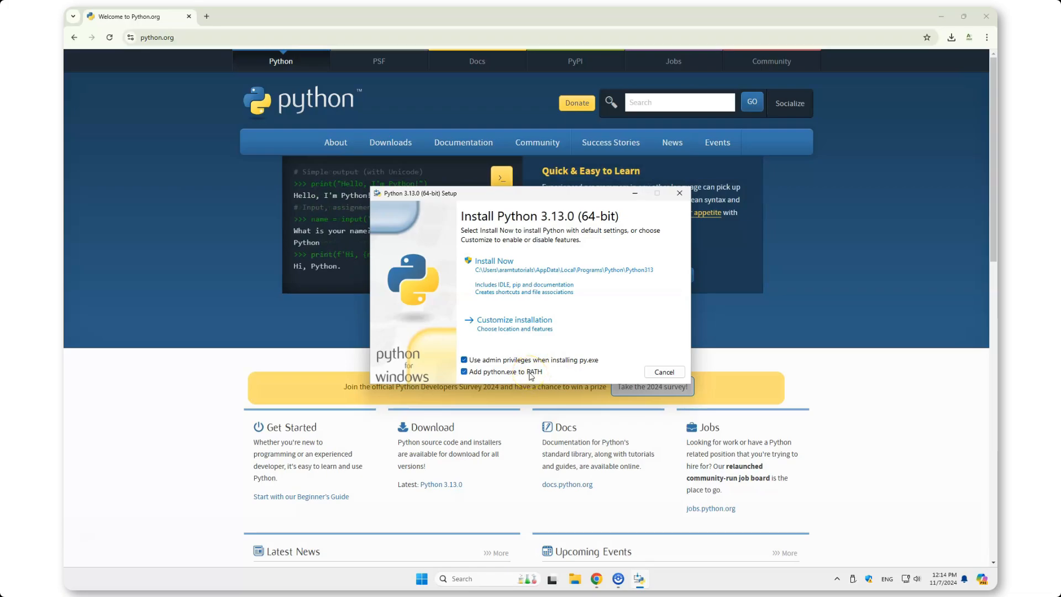
pyautogui.click(601, 274)
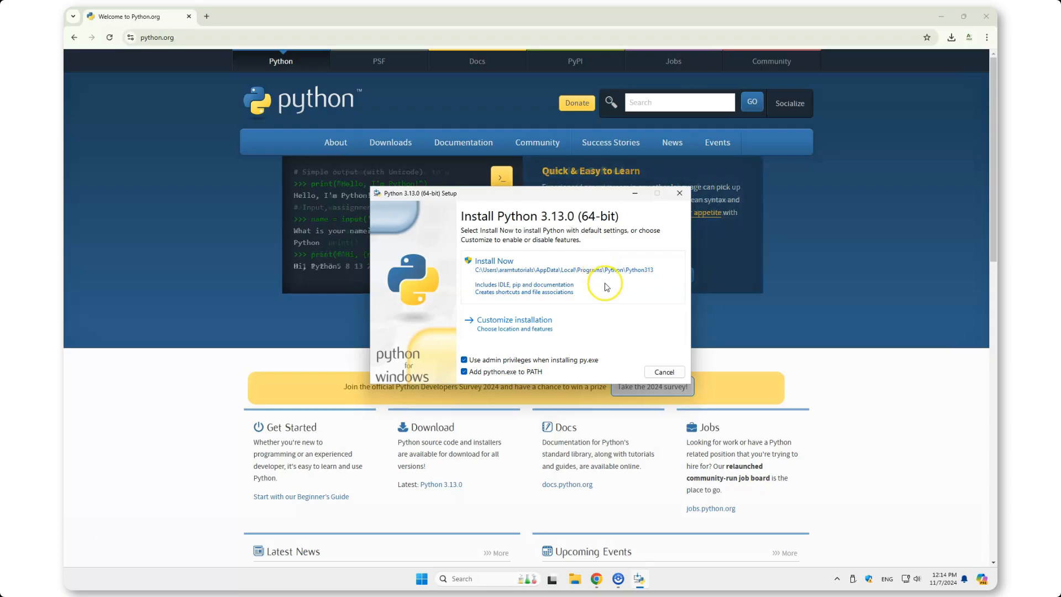
pyautogui.click(606, 326)
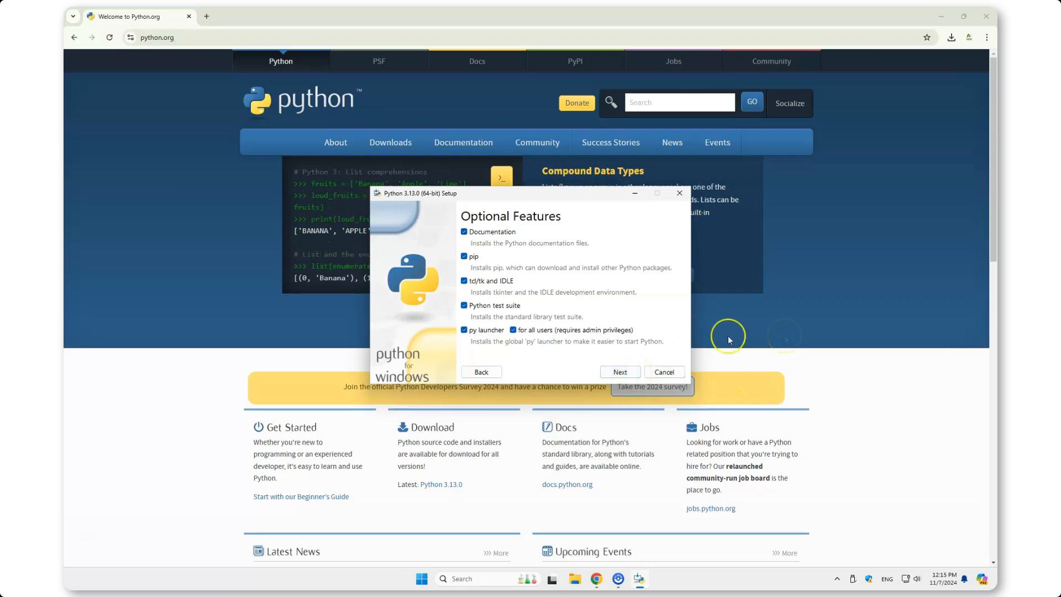
pyautogui.click(621, 373)
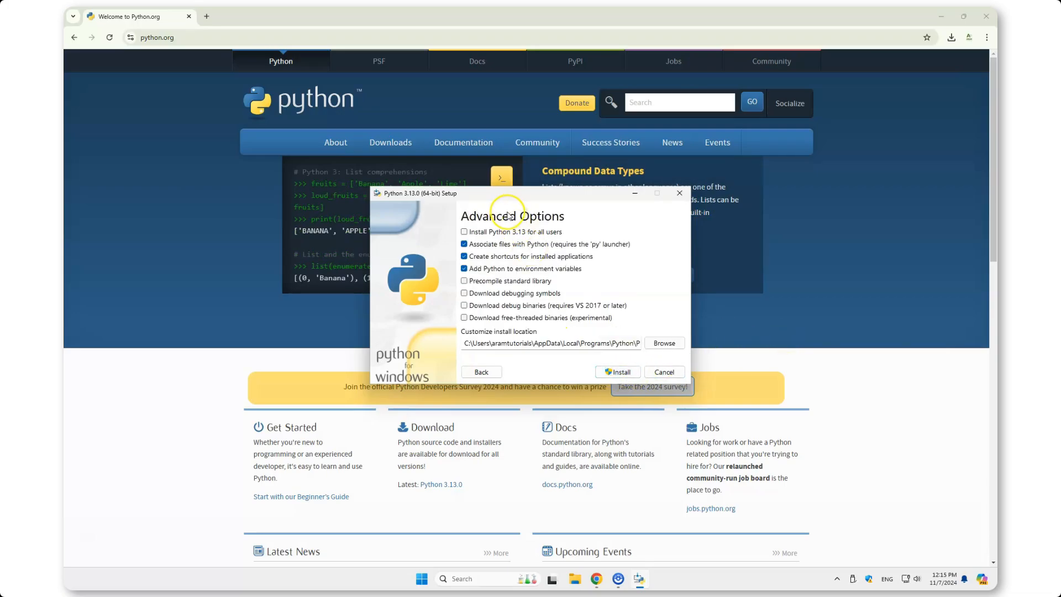
# Set Python 3.13 to install for all users, without precompiling the standard library
pyautogui.click(530, 231)
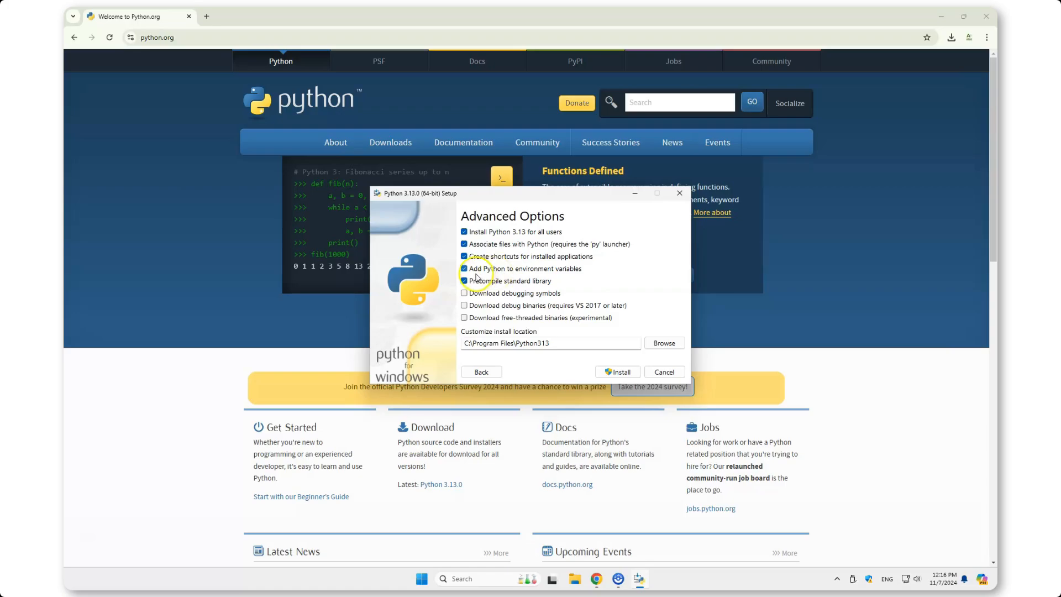
pyautogui.click(538, 285)
pyautogui.click(552, 294)
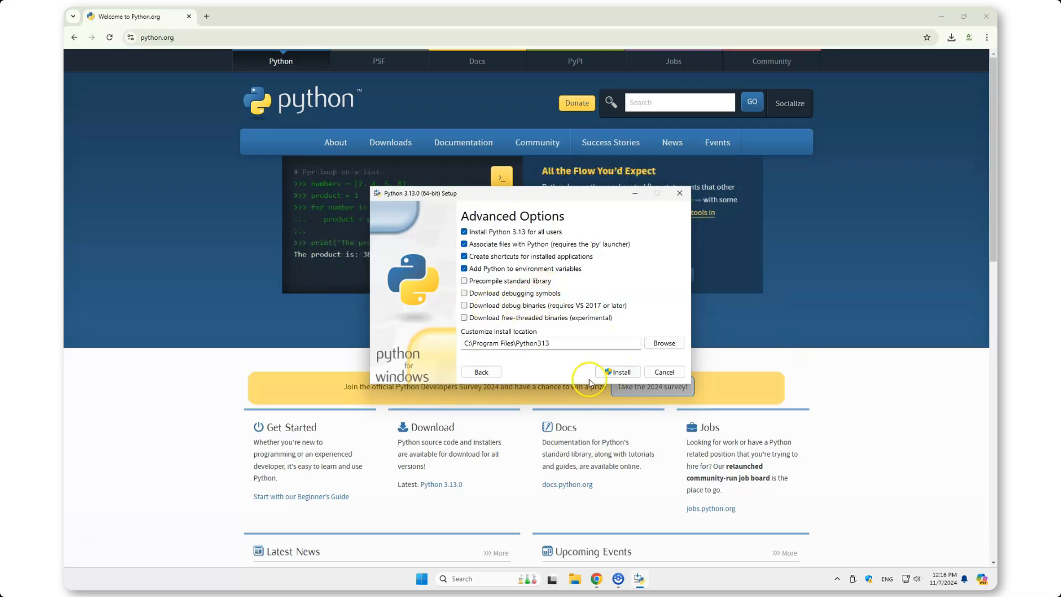
# Copy the full install location path C:\Program Files\Python313 from the advanced options
pyautogui.click(585, 344)
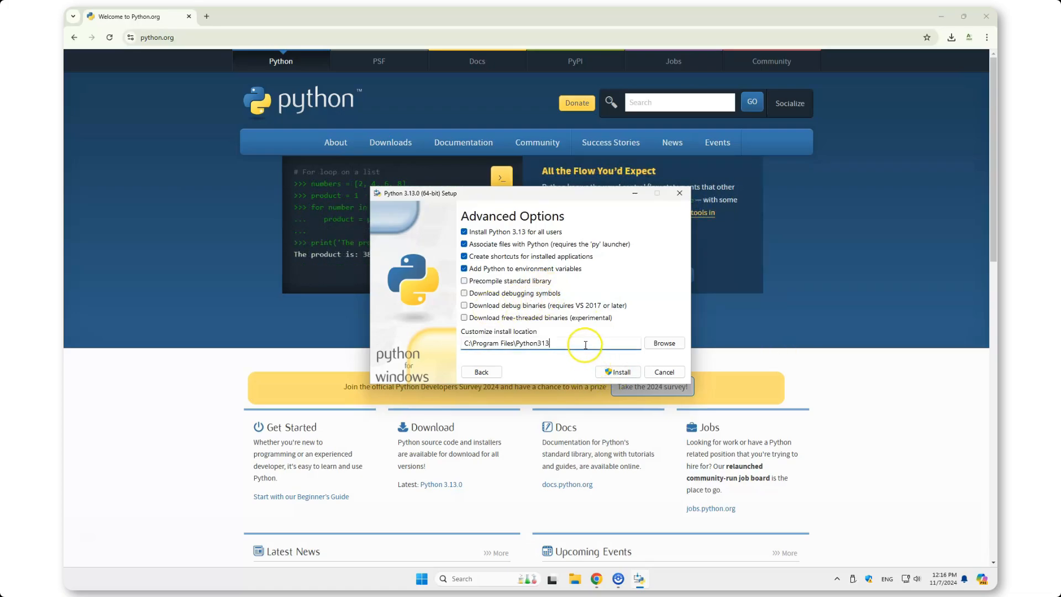
pyautogui.moveTo(577, 344); pyautogui.dragTo(443, 340)
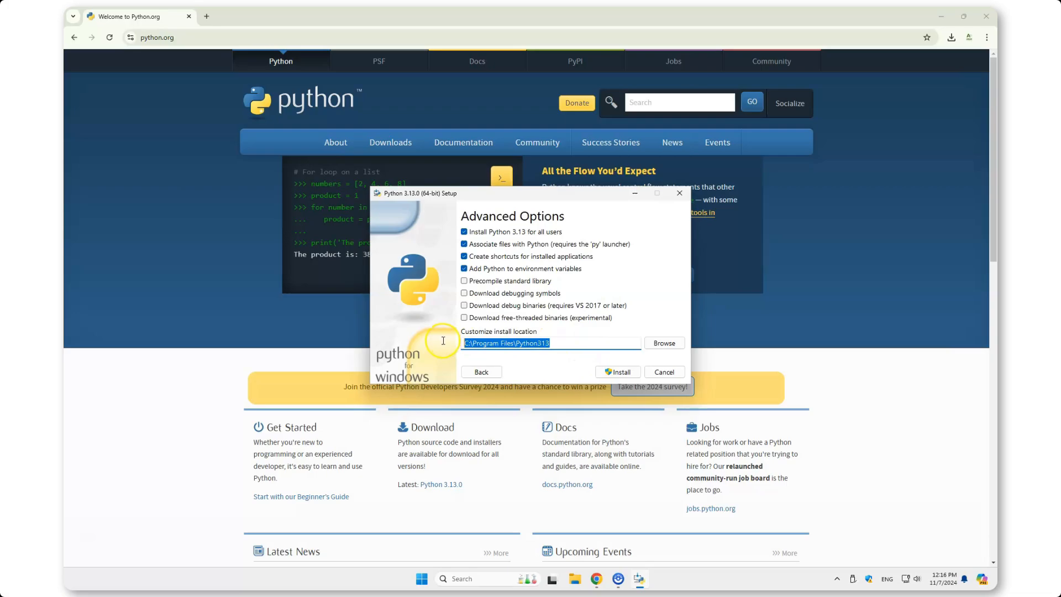
pyautogui.rightClick(545, 343)
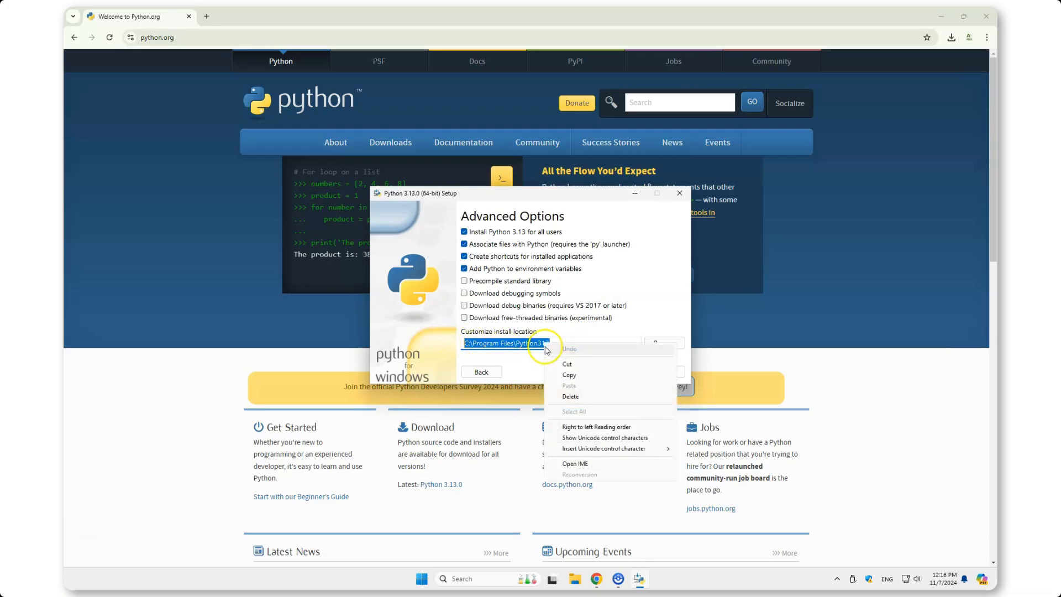
pyautogui.click(568, 375)
# Run the installation and finish the setup with the path length limit disabled
pyautogui.click(588, 372)
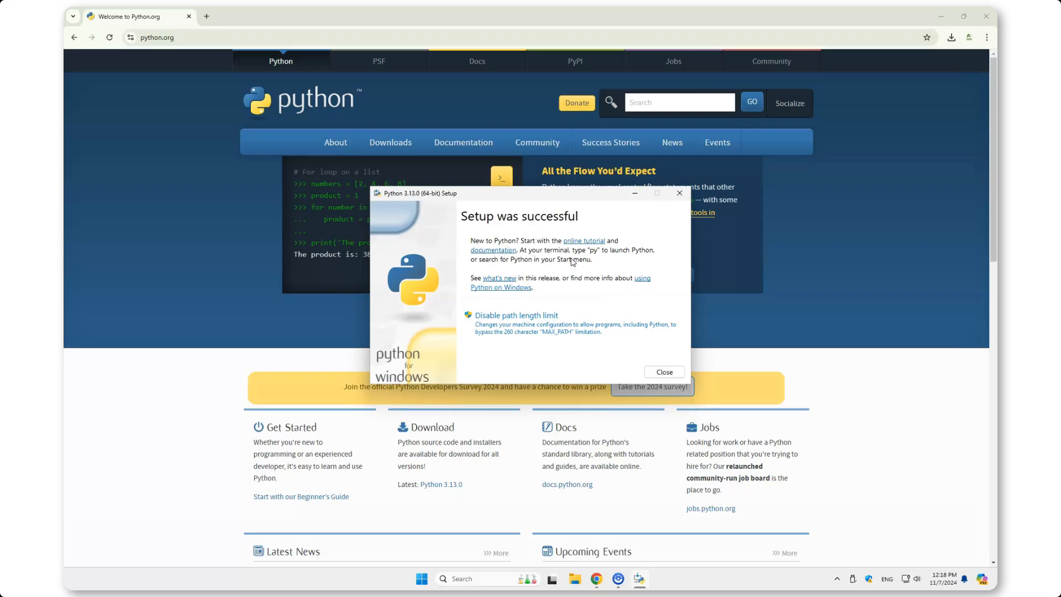
pyautogui.click(542, 320)
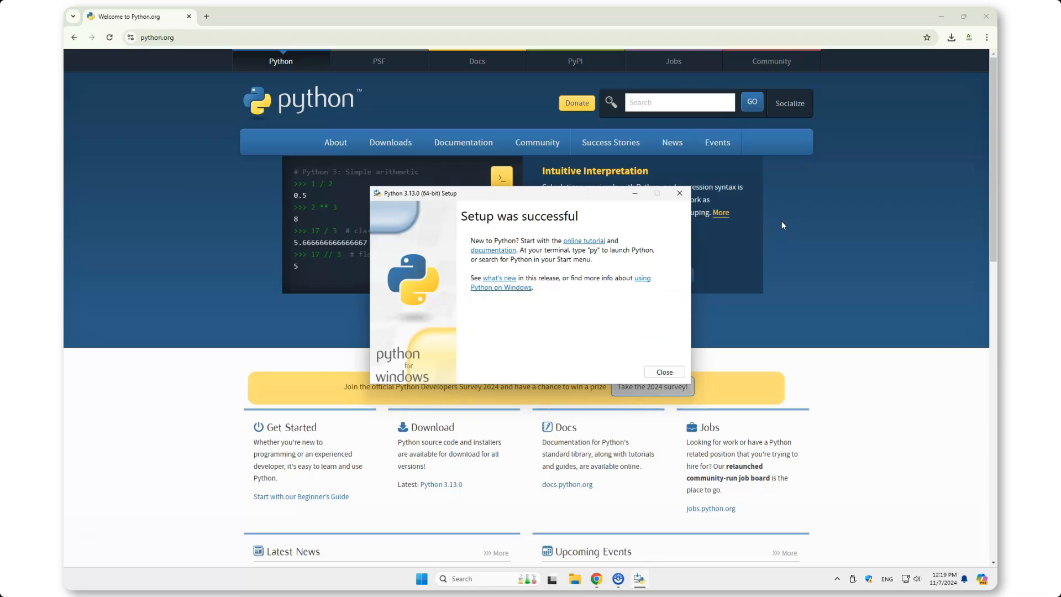
pyautogui.click(660, 372)
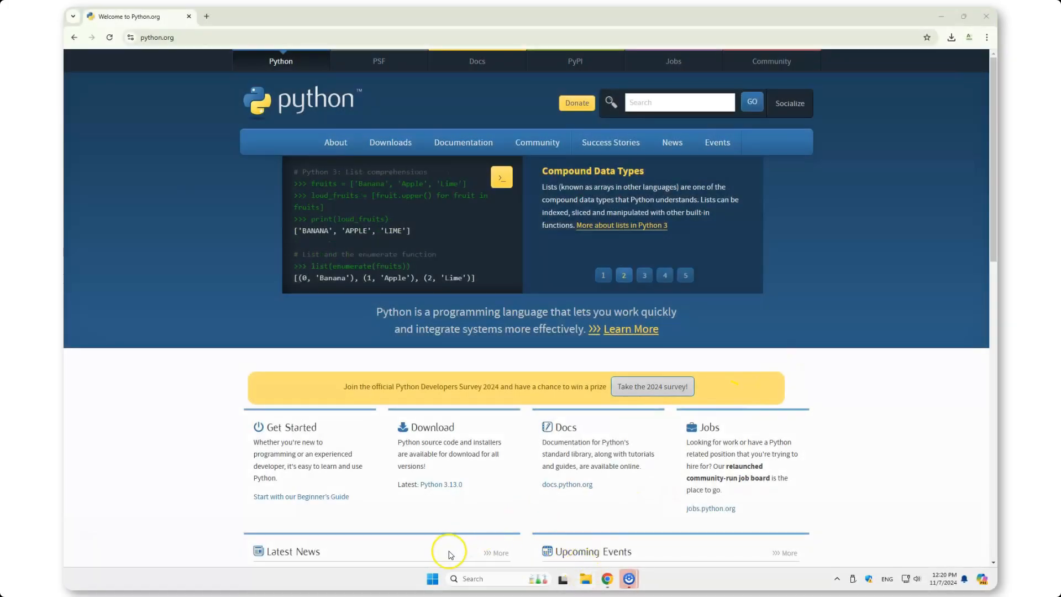
# Search Windows for "advanced system", open the advanced system settings and bring up the environment variables
pyautogui.click(436, 575)
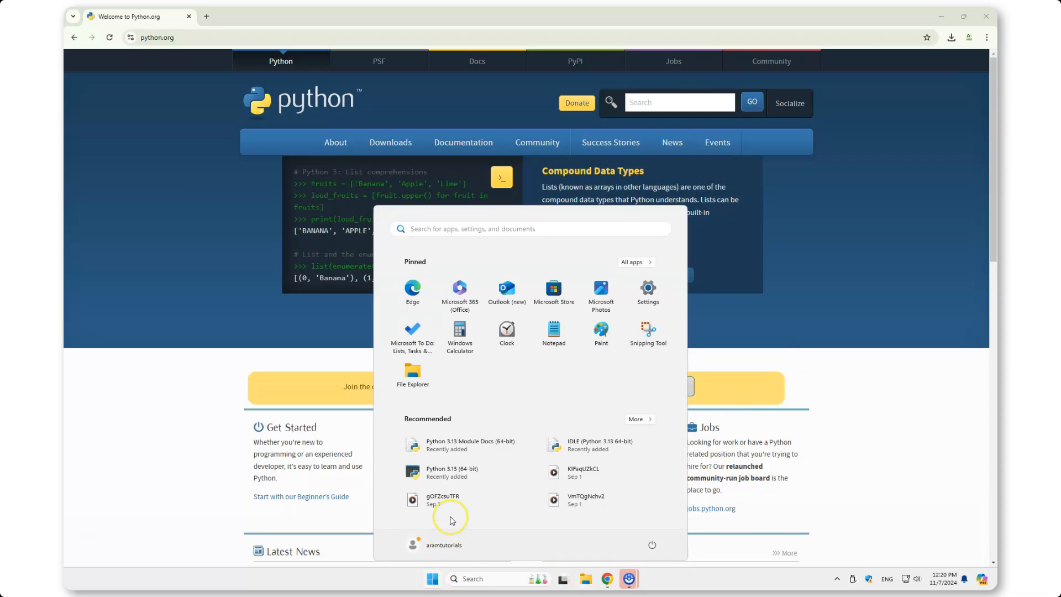
pyautogui.write('advanced')
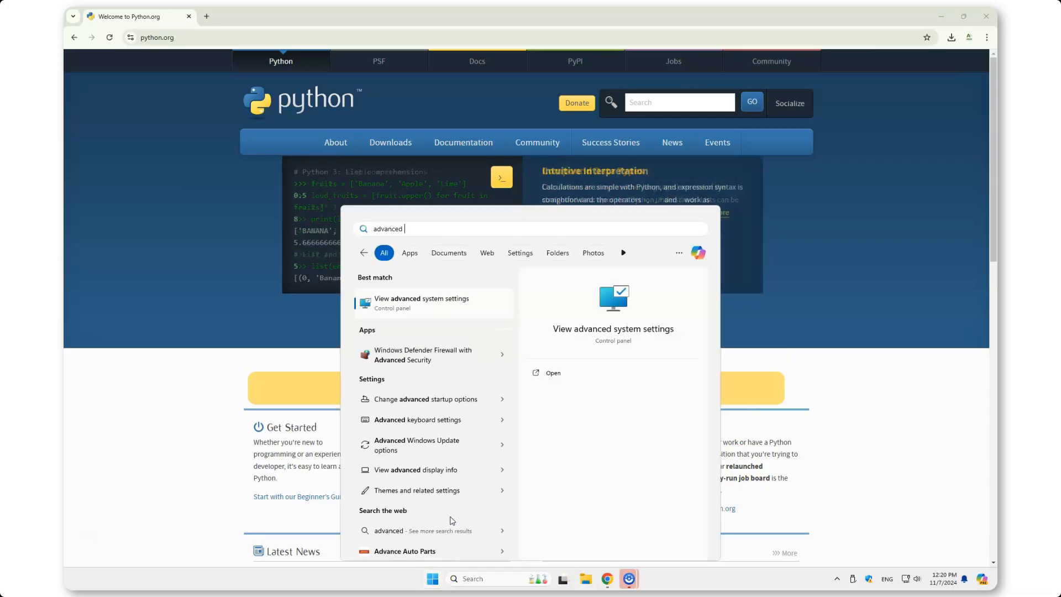
pyautogui.write(' system')
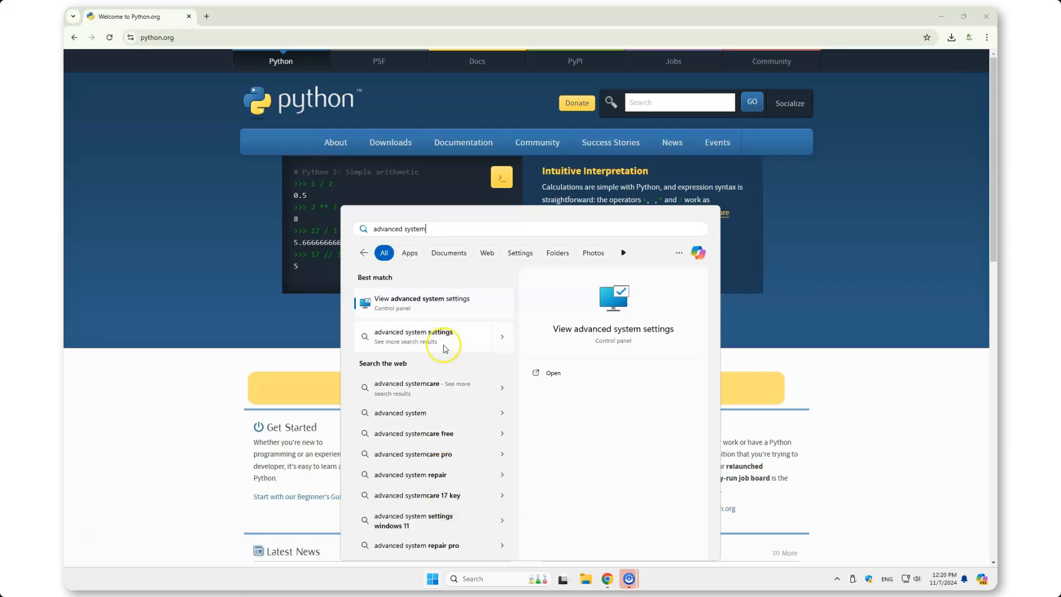
pyautogui.click(422, 302)
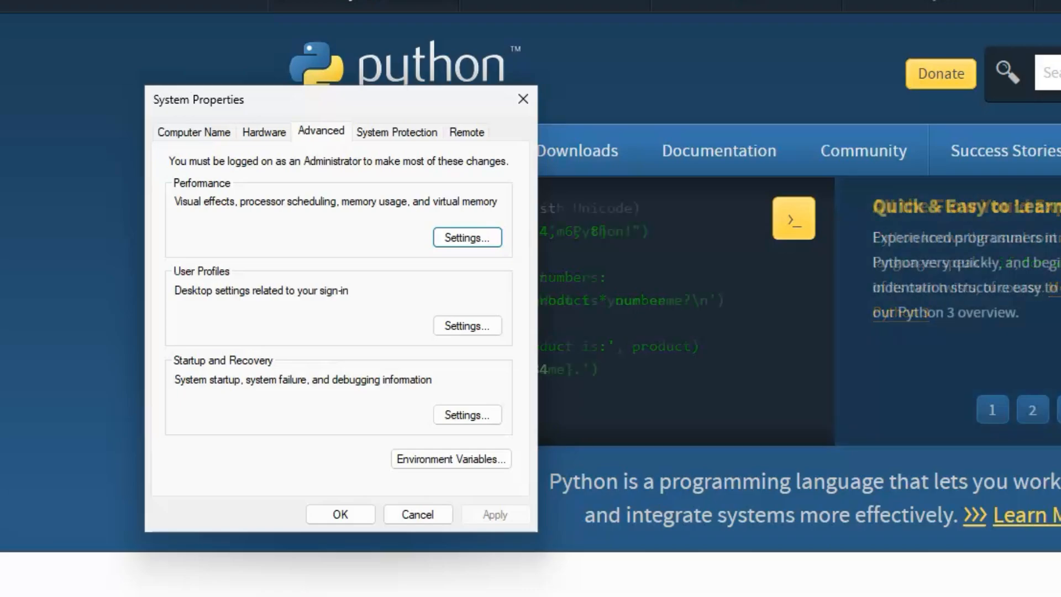
pyautogui.click(432, 461)
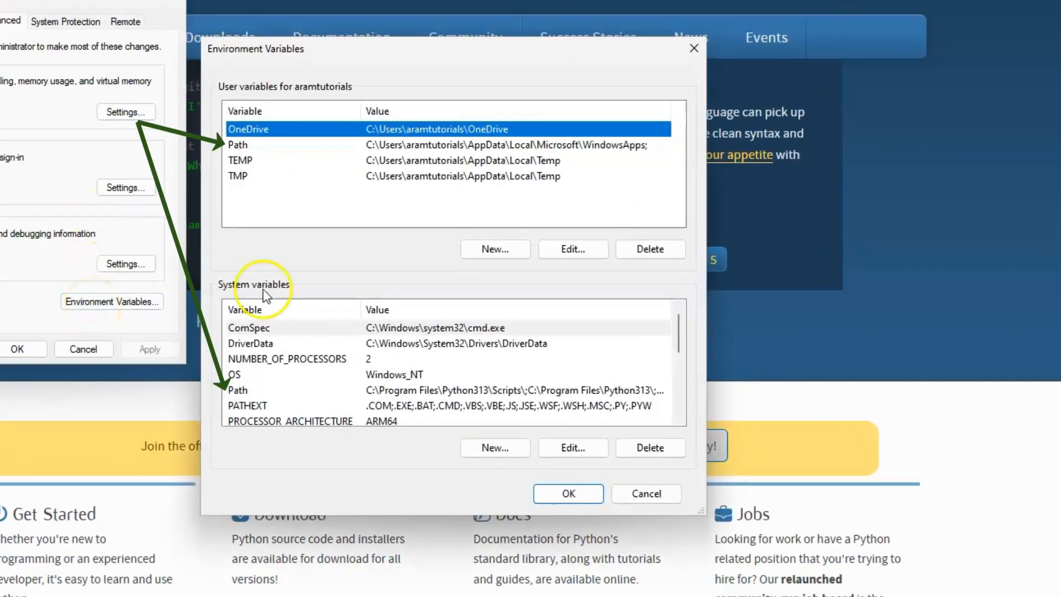
# Add the copied path C:\Program Files\Python313 as a new entry in the user Path variable and save the system properties
pyautogui.click(622, 146)
pyautogui.click(577, 249)
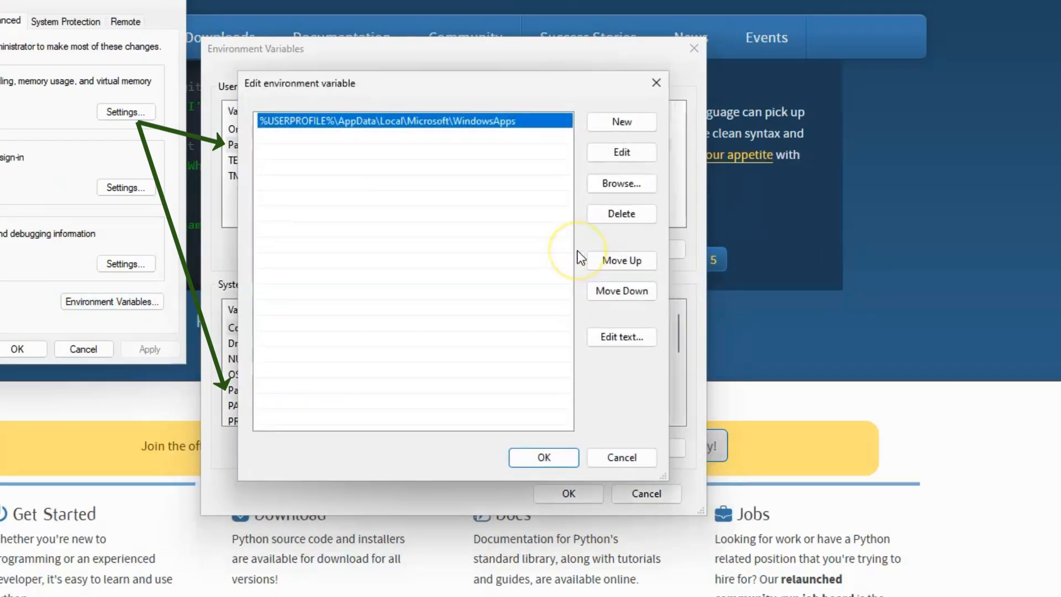
pyautogui.click(621, 121)
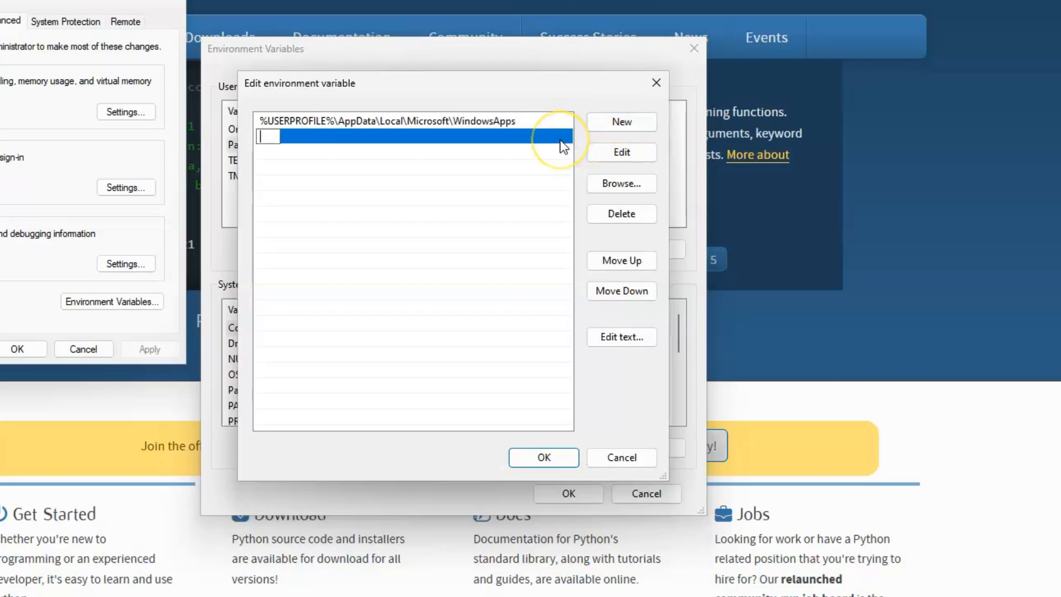
pyautogui.hotkey('ctrl', 'v')
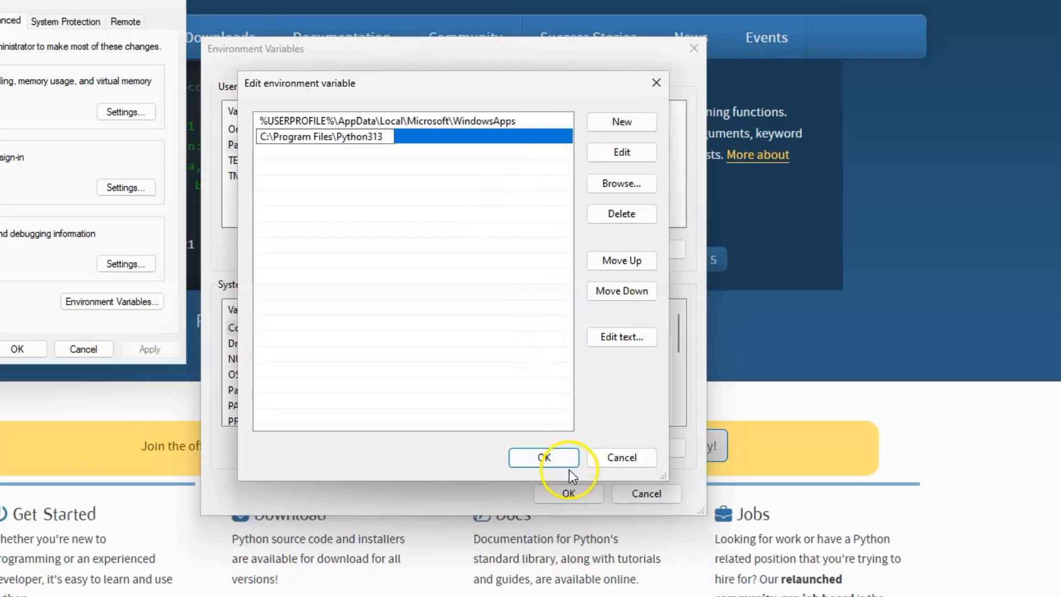
pyautogui.click(557, 459)
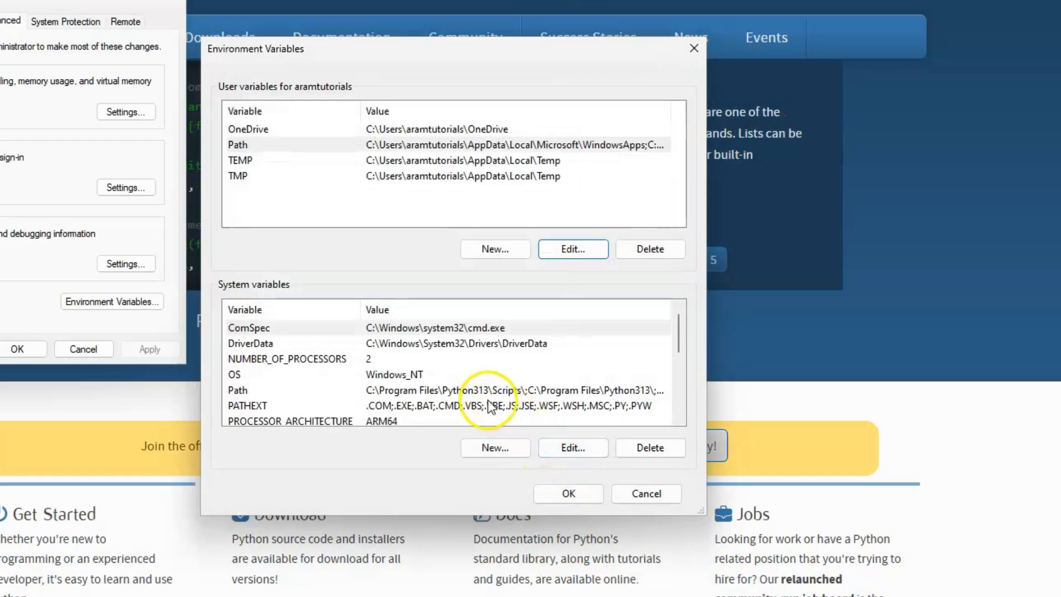
pyautogui.click(577, 491)
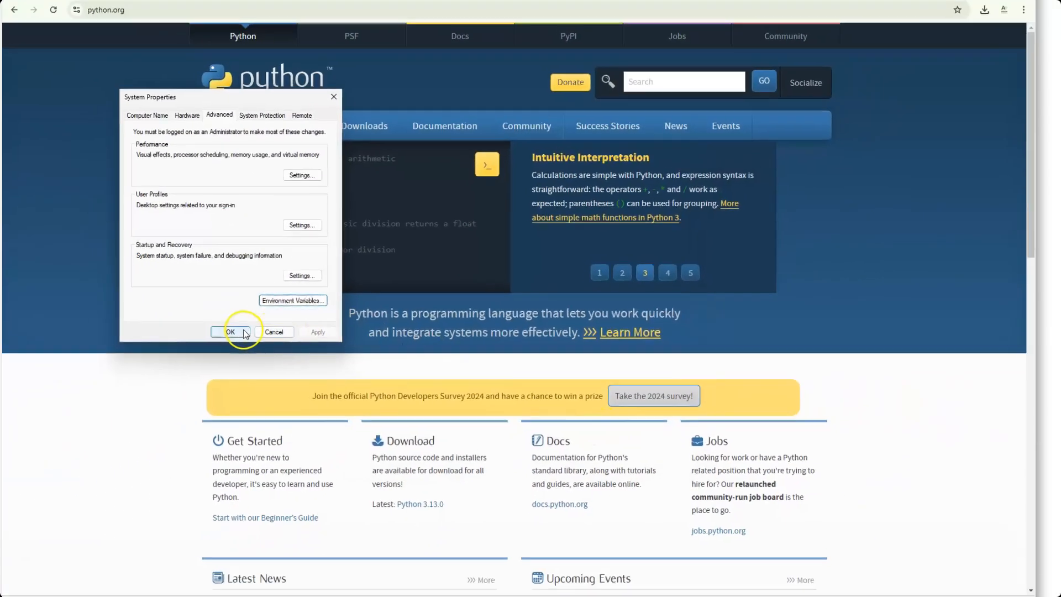
pyautogui.click(244, 332)
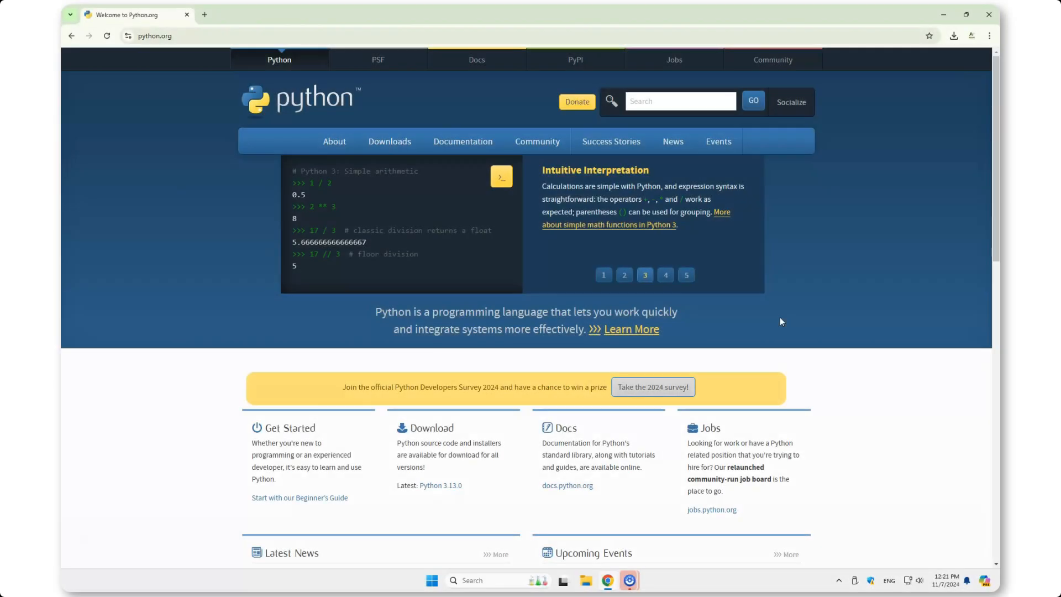
# Switch to Command Prompt and check the installed Python version with python --version
pyautogui.press('super')
pyautogui.write('cmd')
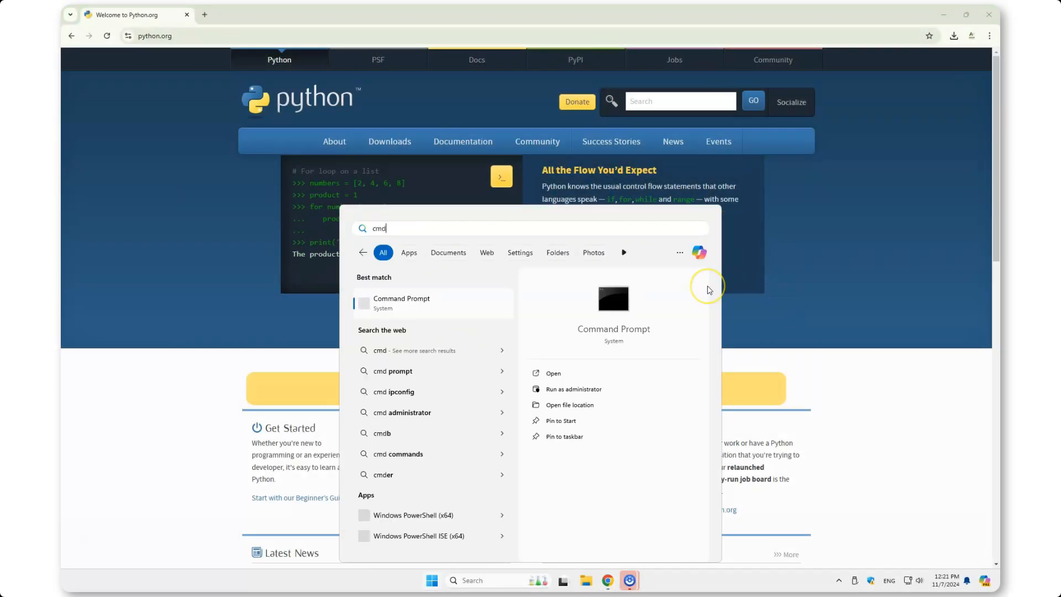
pyautogui.press('Return')
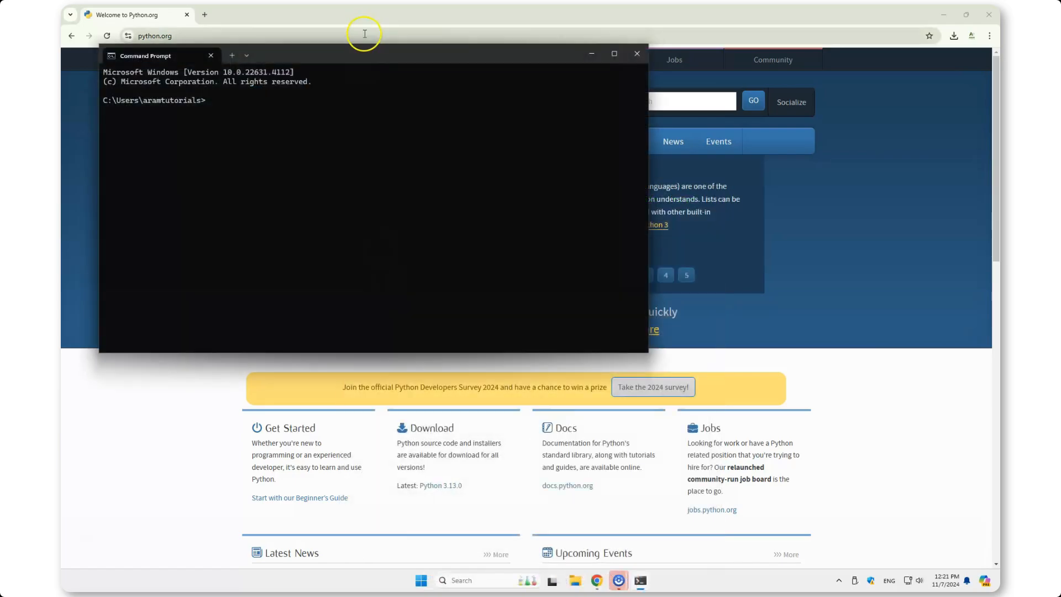
pyautogui.moveTo(365, 49); pyautogui.dragTo(435, 181)
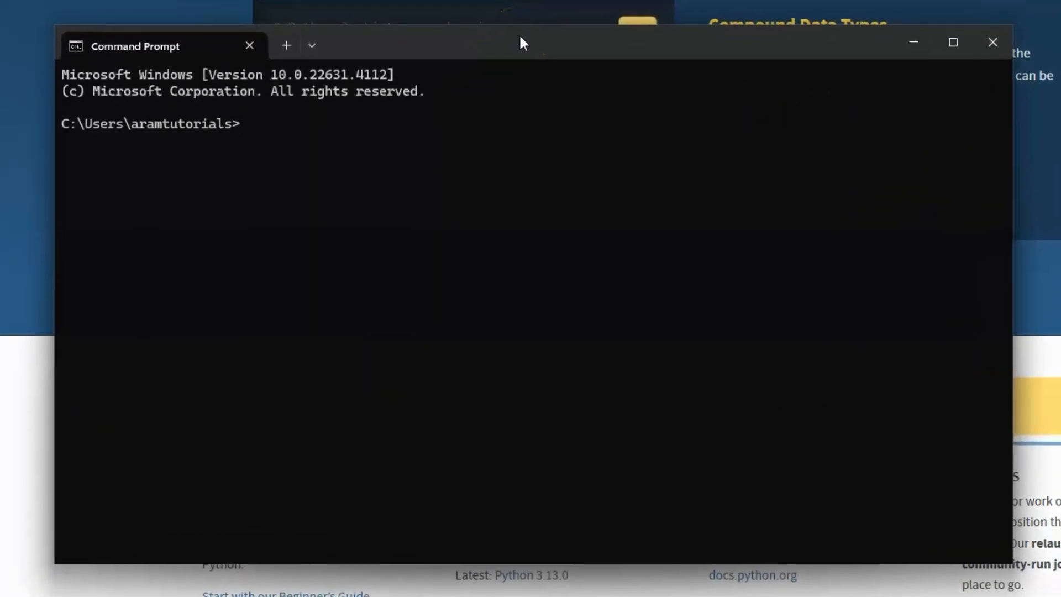
pyautogui.write('python')
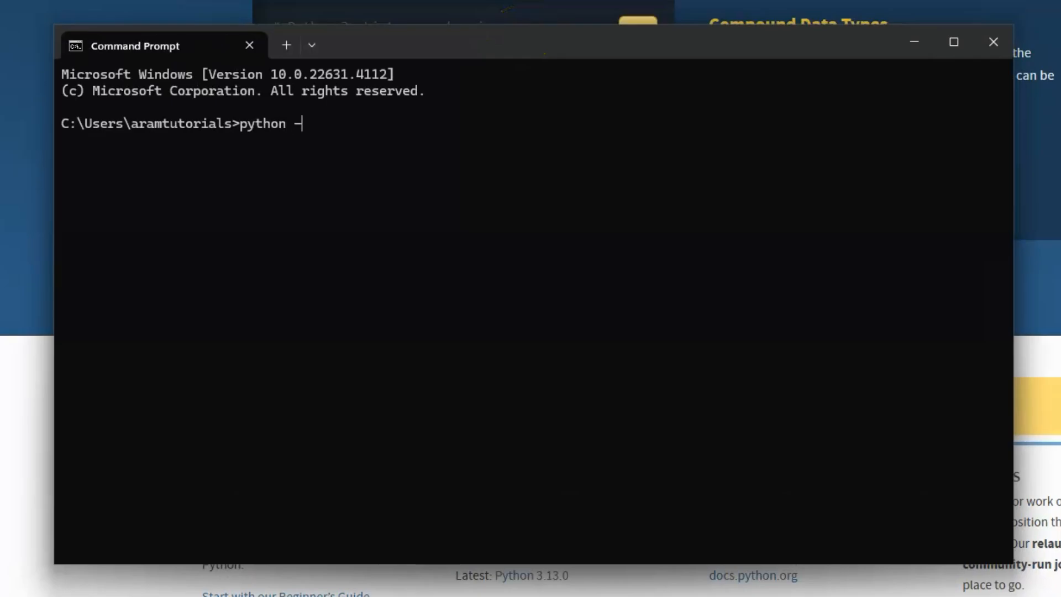
pyautogui.write(' --version')
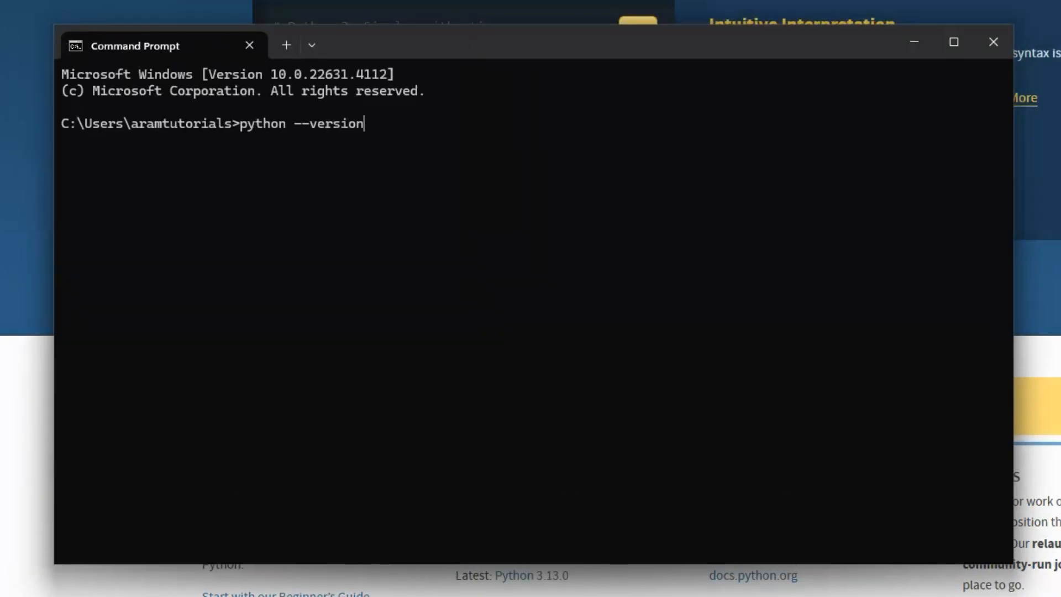
pyautogui.press('Return')
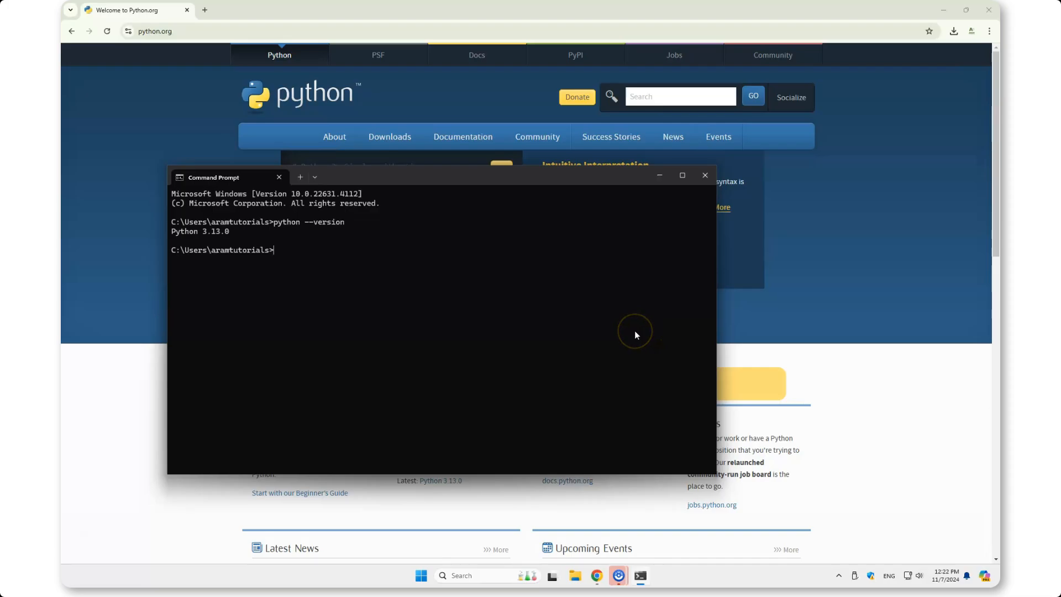
# Search Windows for "idle" and launch IDLE (Python 3.13 64-bit)
pyautogui.click(420, 575)
pyautogui.write('idle')
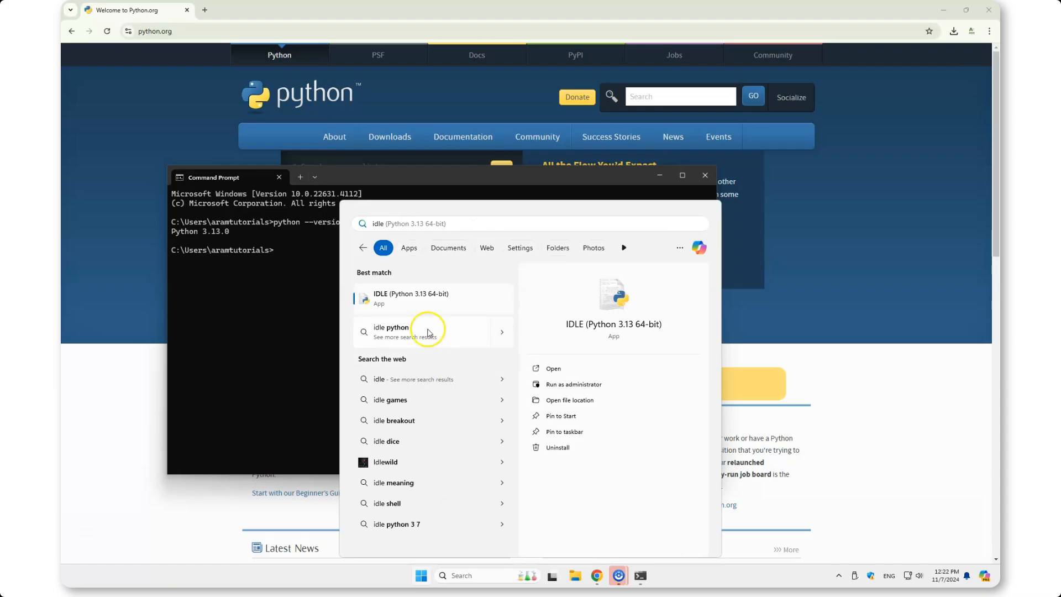
pyautogui.click(421, 297)
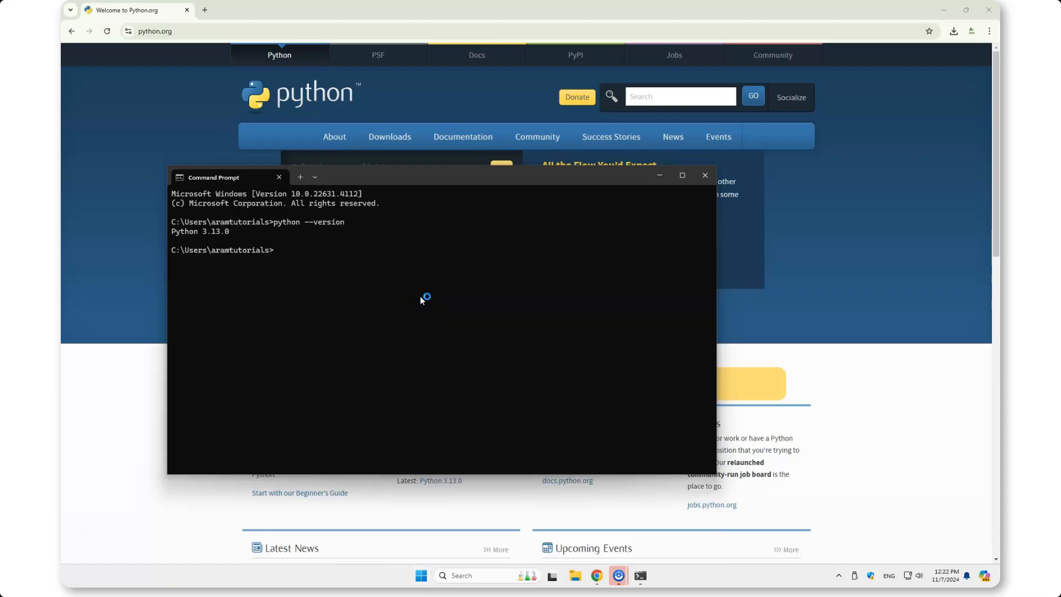